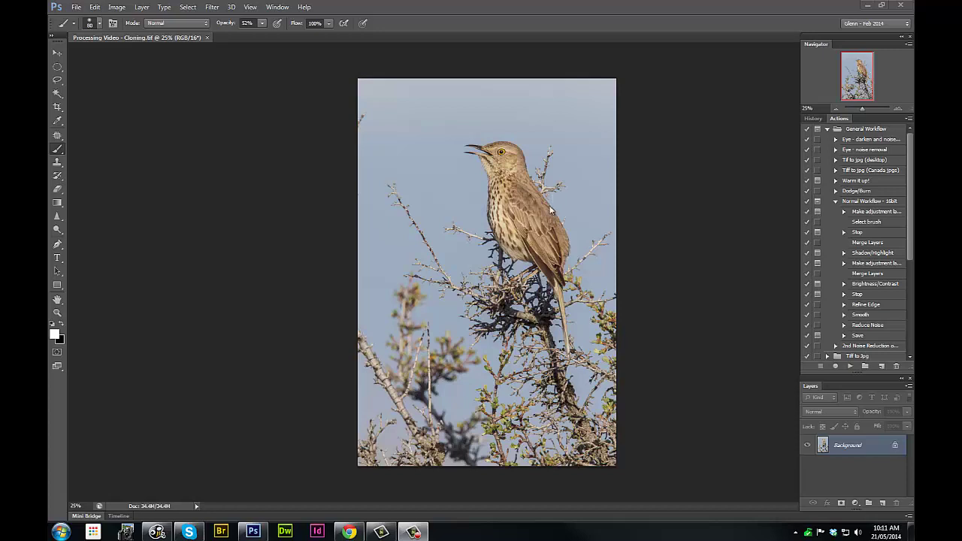
Select the Normal Workflow - 16bit action in the Actions panel
left_click(856, 202)
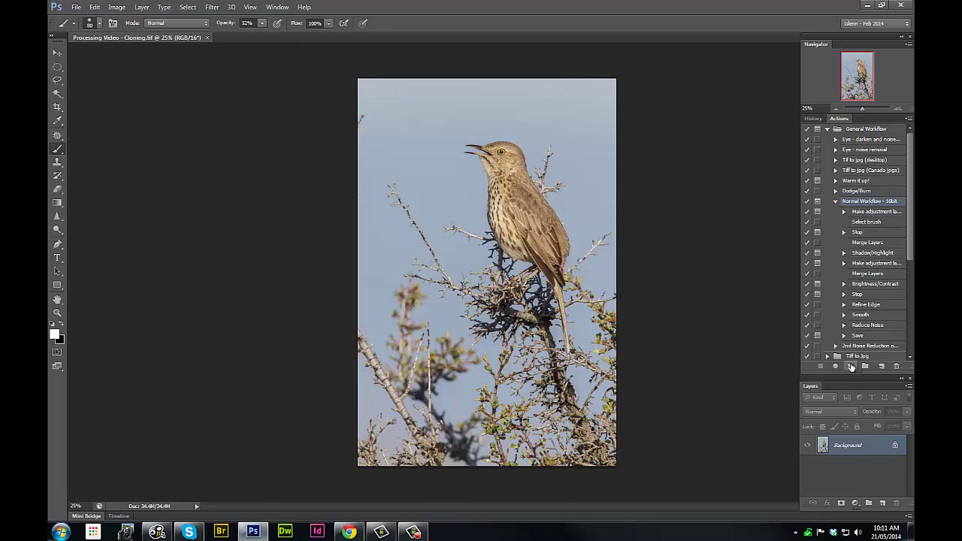
Run the action and set a Levels layer: white point 239, black point raised slightly, midtones nudged up
left_click(851, 365)
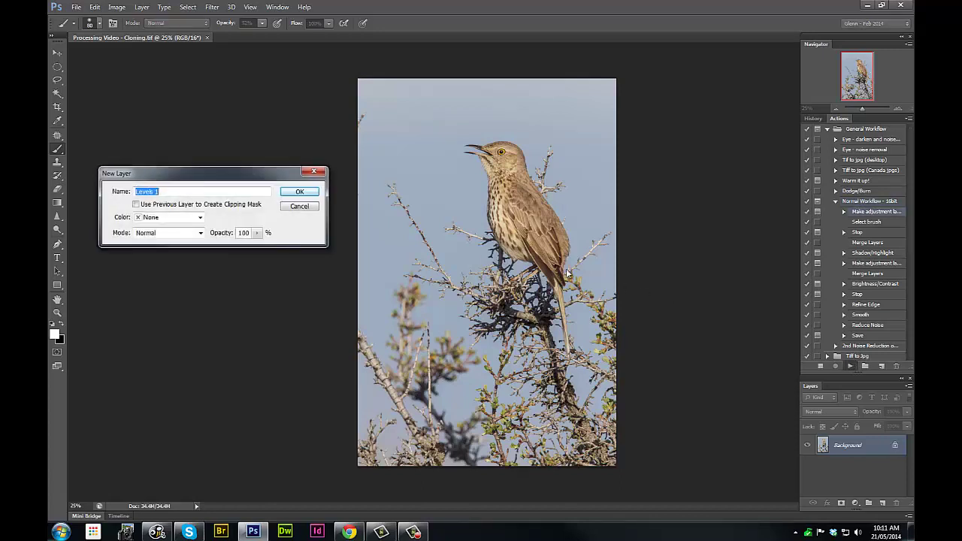
left_click(299, 192)
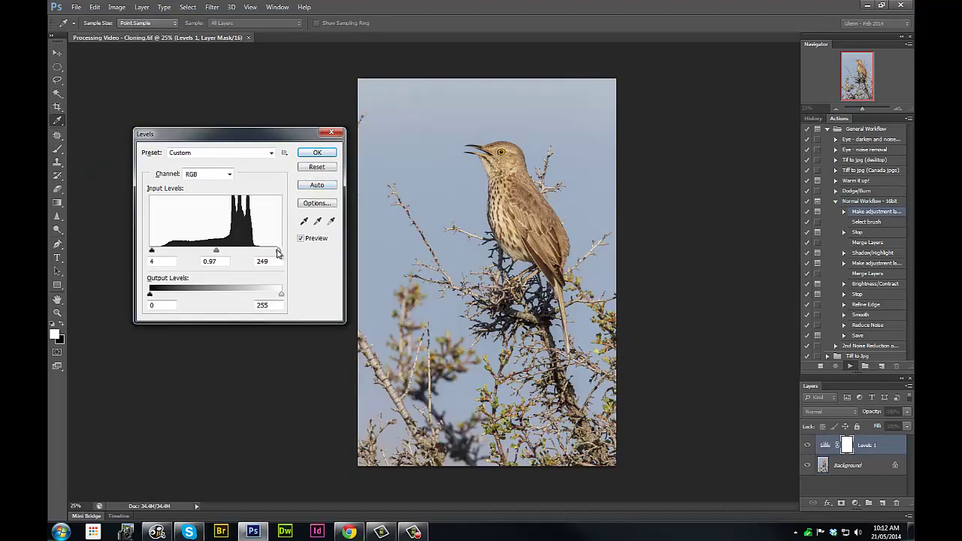
left_click_drag(278, 250, 272, 253)
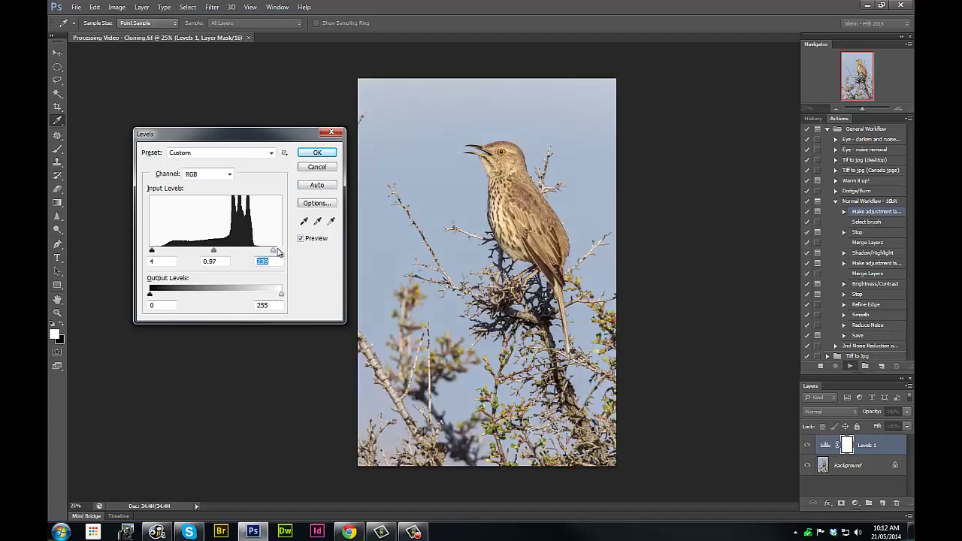
left_click_drag(151, 251, 151, 256)
left_click(214, 252)
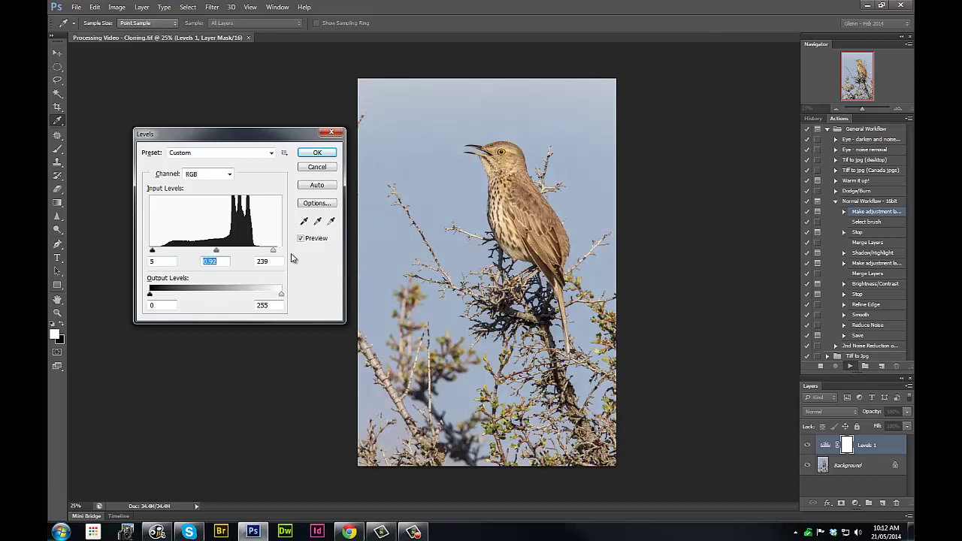
key("Up")
key("Up")
Apply the Levels adjustment, dismiss the layer-mask reminder and resume the action
left_click(318, 153)
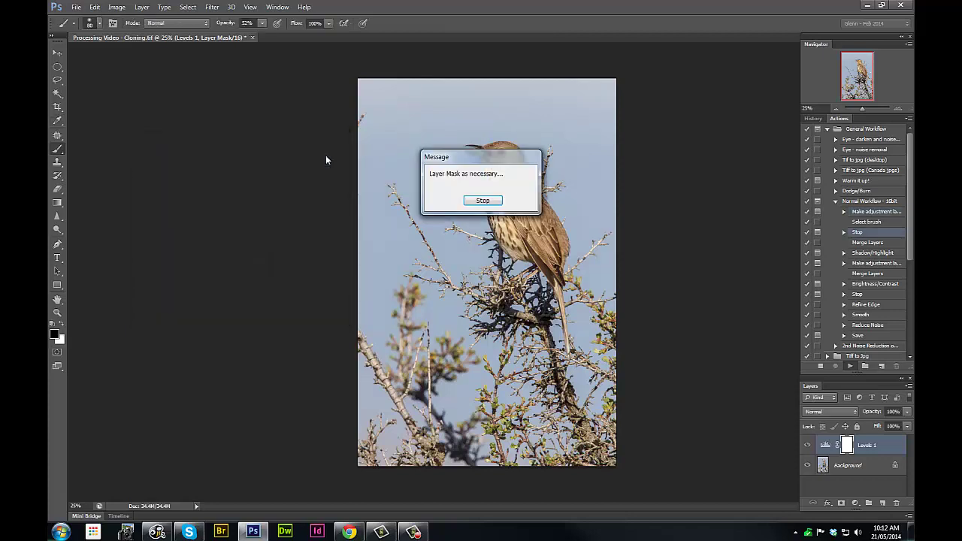
left_click(476, 203)
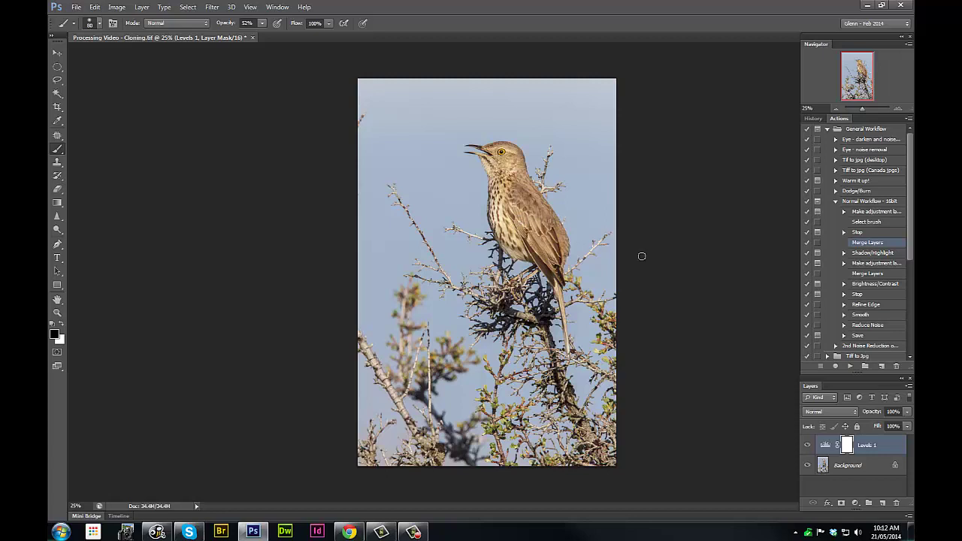
left_click(850, 365)
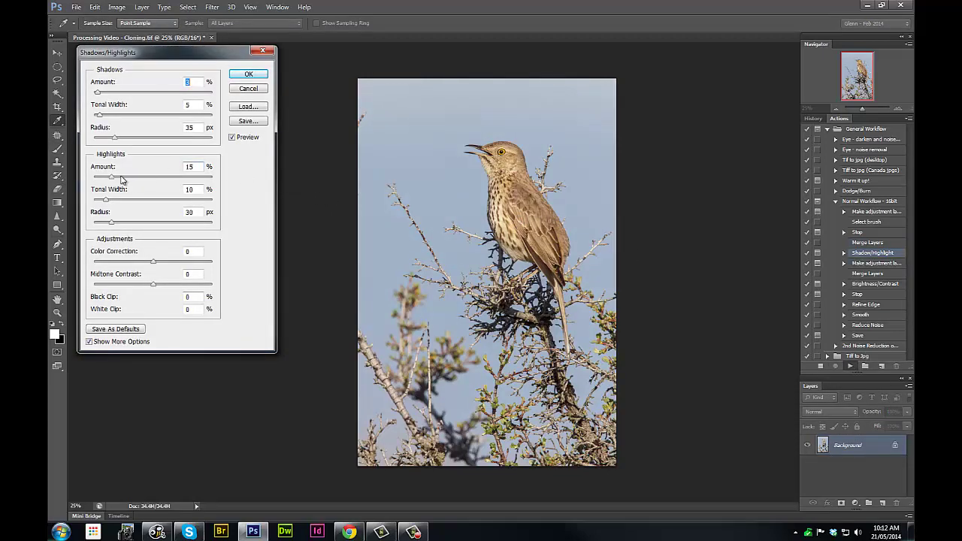
Apply Shadows/Highlights with Highlights Amount 0 and Shadows Amount about 11%
left_click(231, 137)
left_click(231, 138)
left_click(195, 167)
key("Down")
key("Down")
key("Down")
key("Down")
key("Down")
key("Down")
key("Down")
key("Down")
key("Down")
key("Down")
key("Down")
key("Down")
key("Down")
key("Down")
key("Down")
left_click_drag(98, 91, 106, 92)
left_click(244, 76)
Add a Hue/Saturation layer boosting the sky's Blues saturation to about +9
left_click(297, 192)
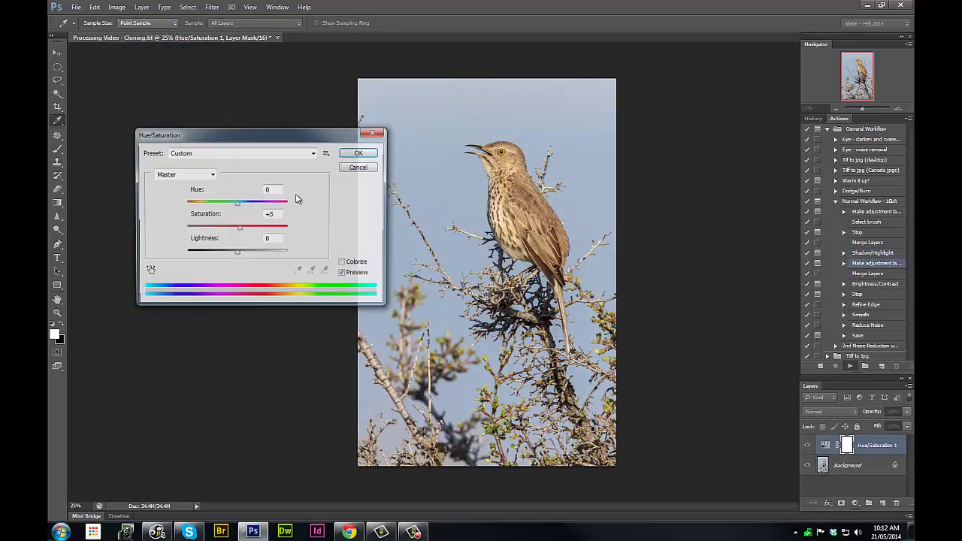
left_click_drag(285, 139, 233, 106)
double_click(223, 182)
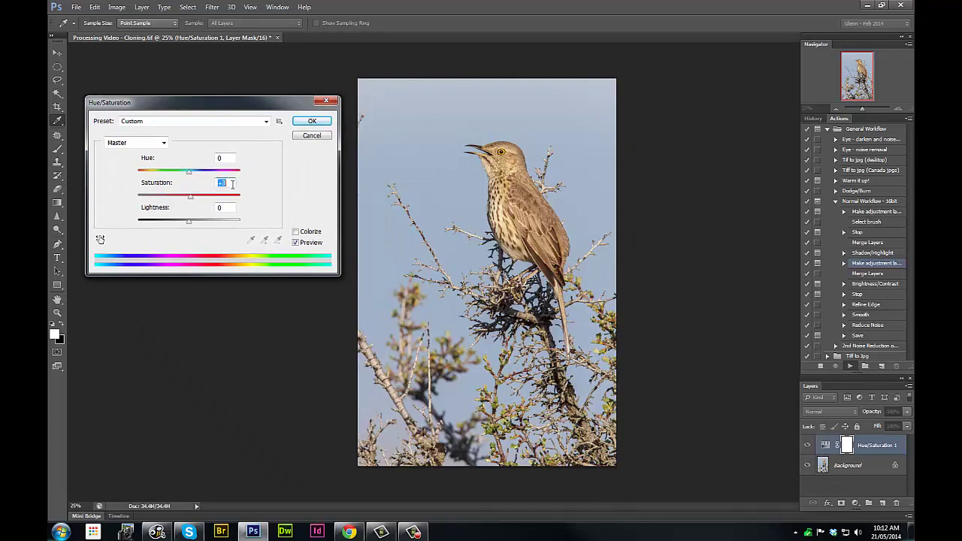
left_click(100, 239)
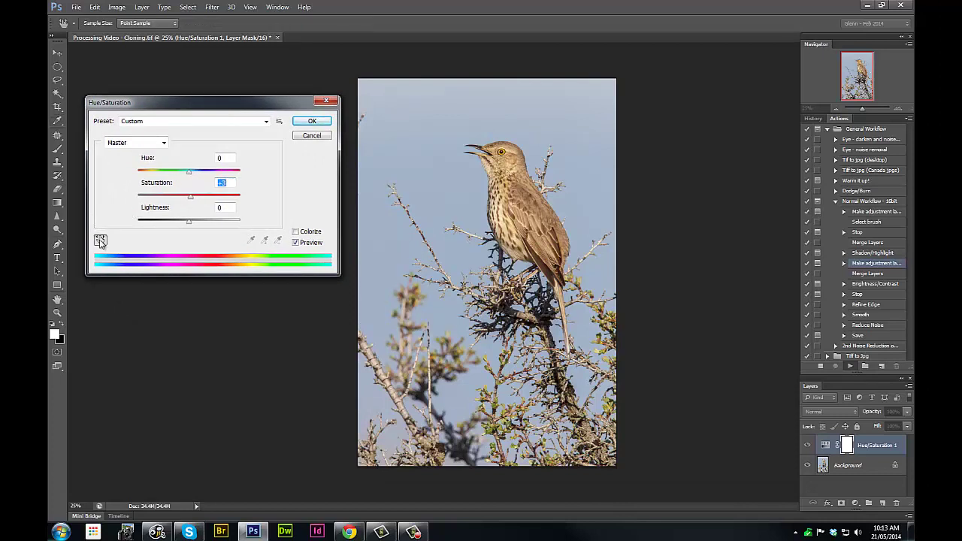
left_click(390, 150)
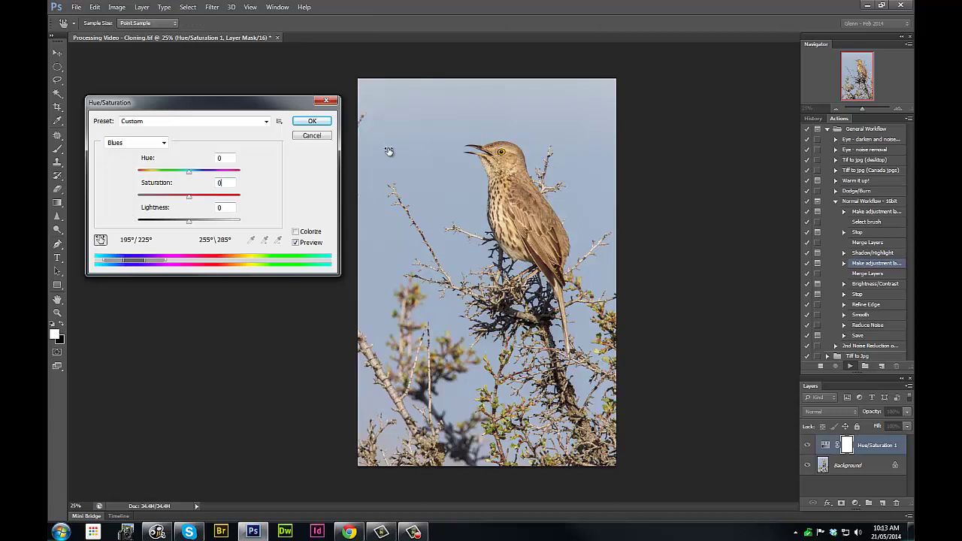
left_click_drag(390, 151, 391, 151)
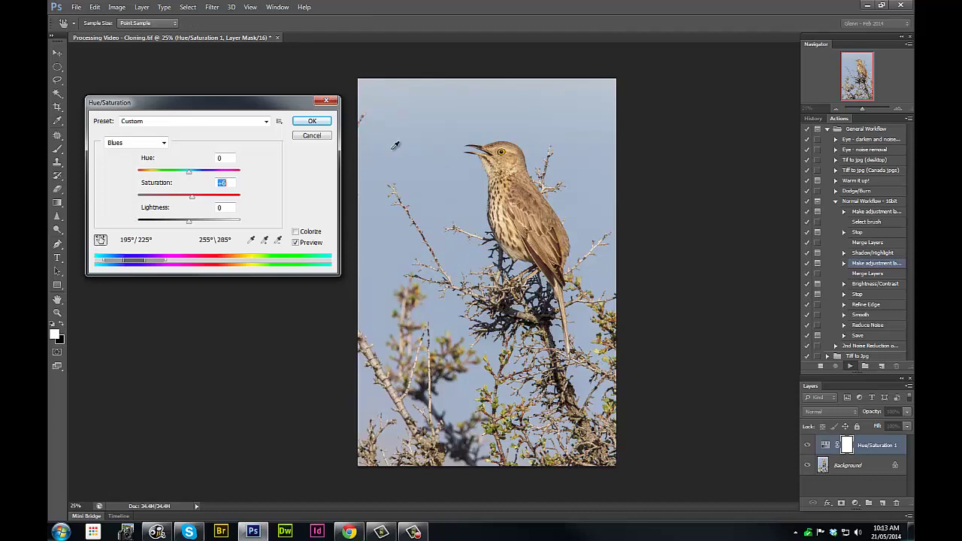
left_click(308, 123)
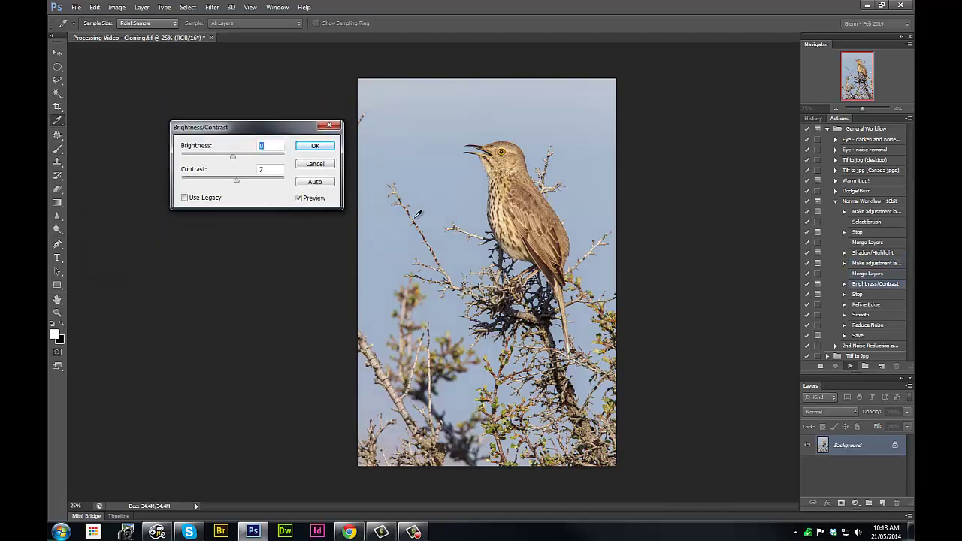
Apply Brightness/Contrast with Contrast lowered to about 5
left_click(299, 199)
double_click(270, 169)
key("Down")
key("Down")
left_click(316, 145)
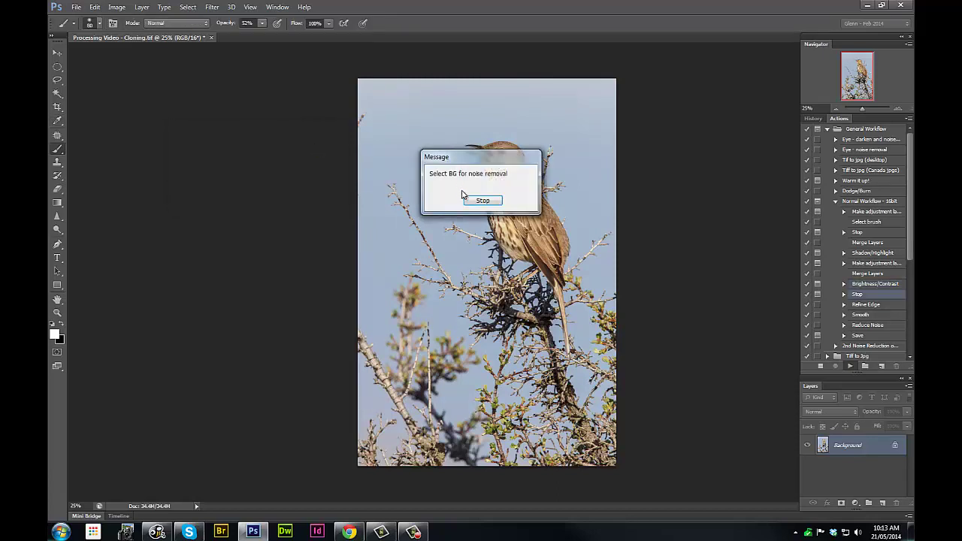
Dismiss the reminder and Magic Wand-select the blue sky around the bird
left_click(475, 200)
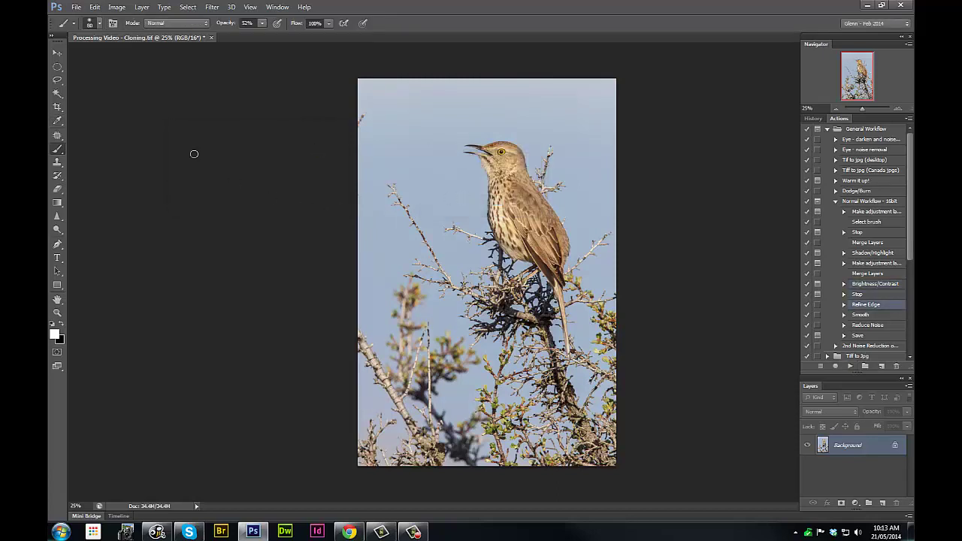
left_click(57, 93)
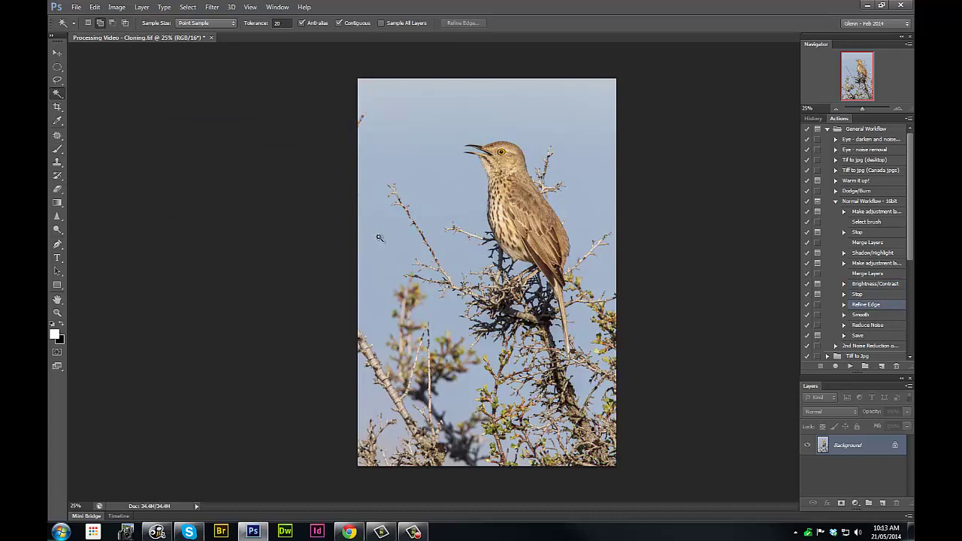
left_click(381, 239)
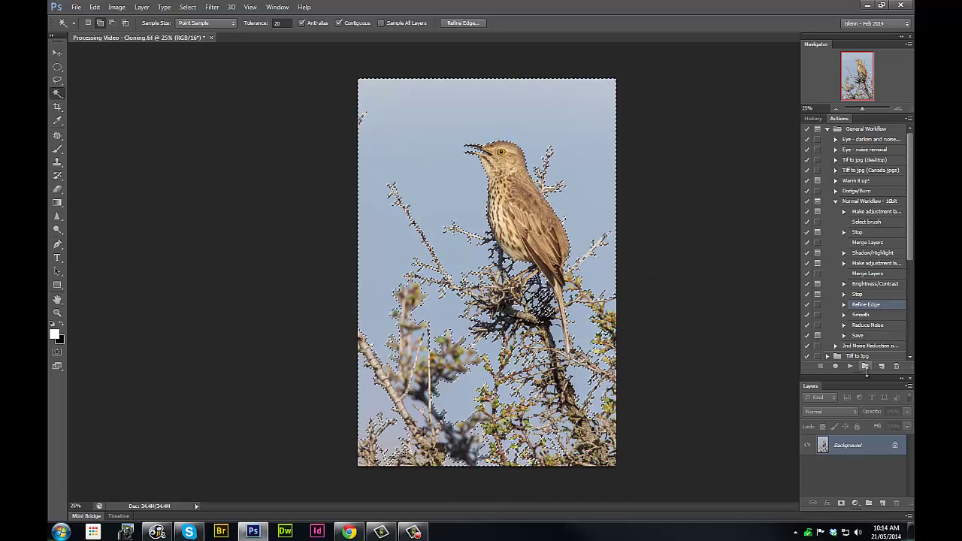
Resume the action and save over Processing Video - Cloning as TIFF, replacing the existing file
left_click(851, 366)
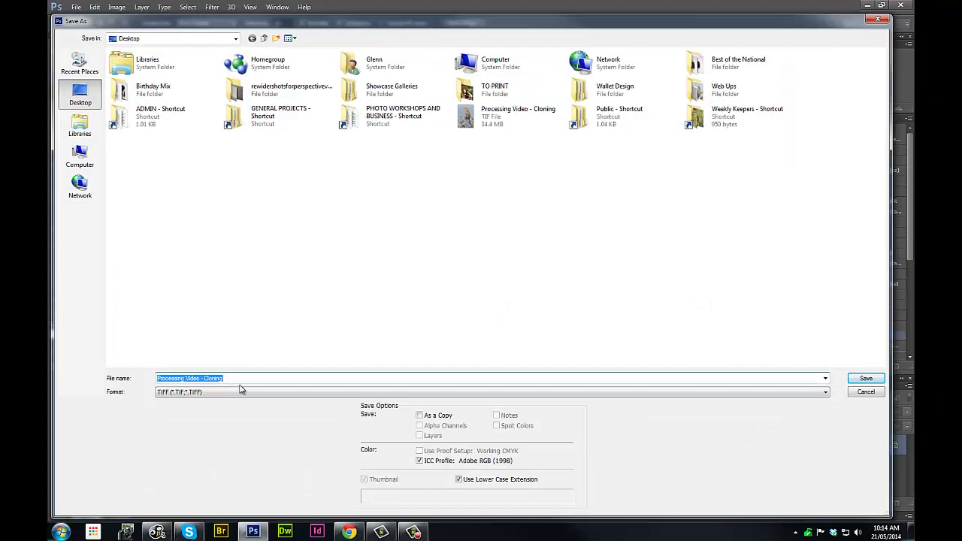
left_click(241, 378)
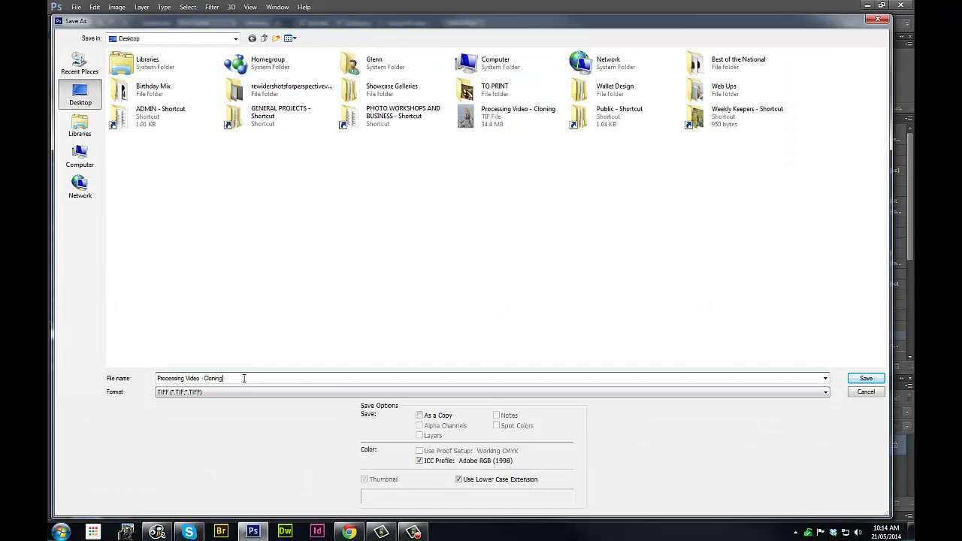
left_click(857, 381)
left_click(490, 201)
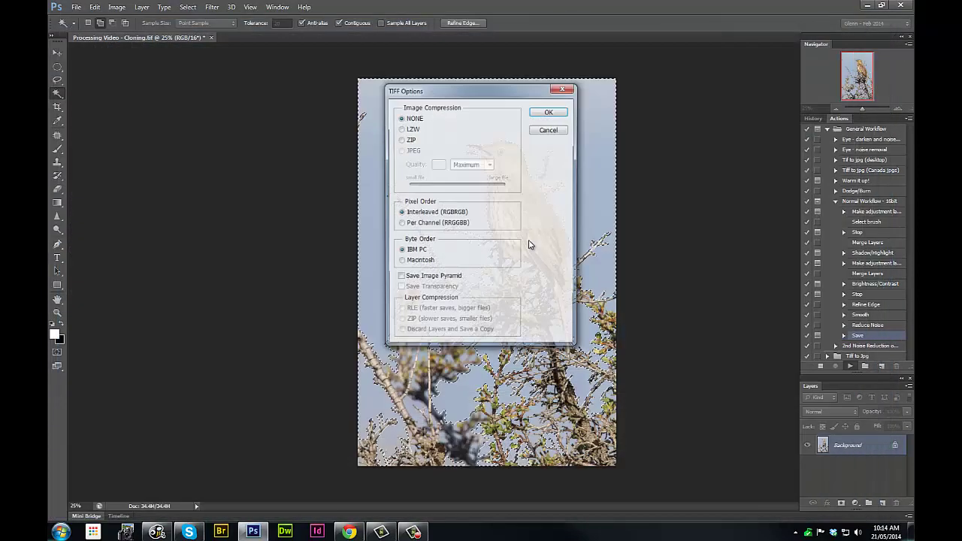
left_click(542, 113)
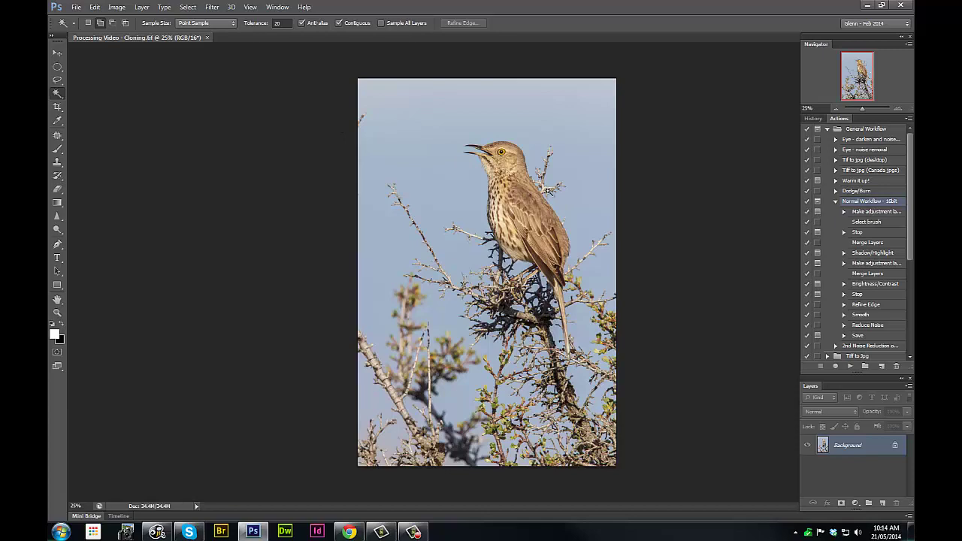
Lasso the stray twig at the upper-left and remove it with a Content-Aware fill
left_click_drag(339, 102, 335, 79)
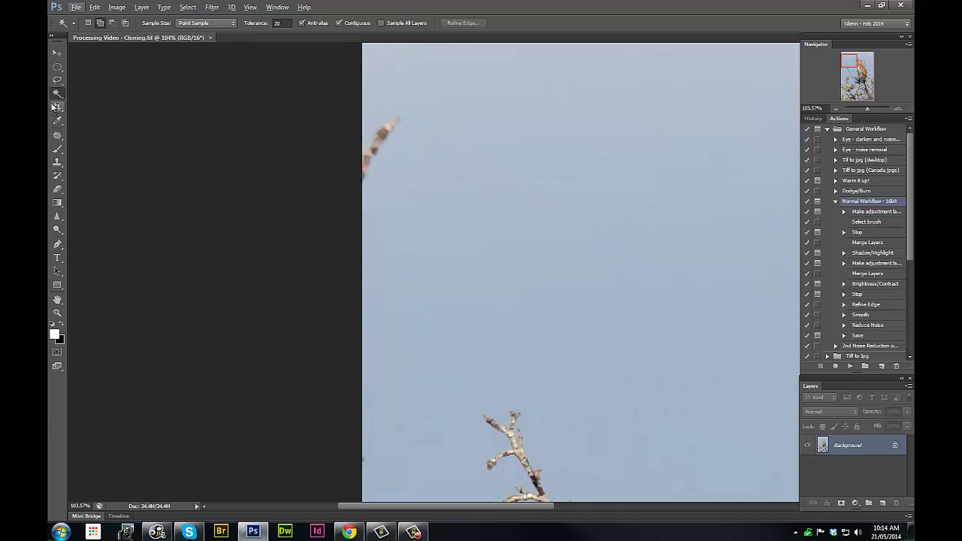
left_click(57, 79)
mouse_move(352, 145)
left_mouse_down()
mouse_move(394, 100)
mouse_move(416, 110)
mouse_move(418, 136)
mouse_move(356, 201)
mouse_move(340, 143)
left_mouse_up()
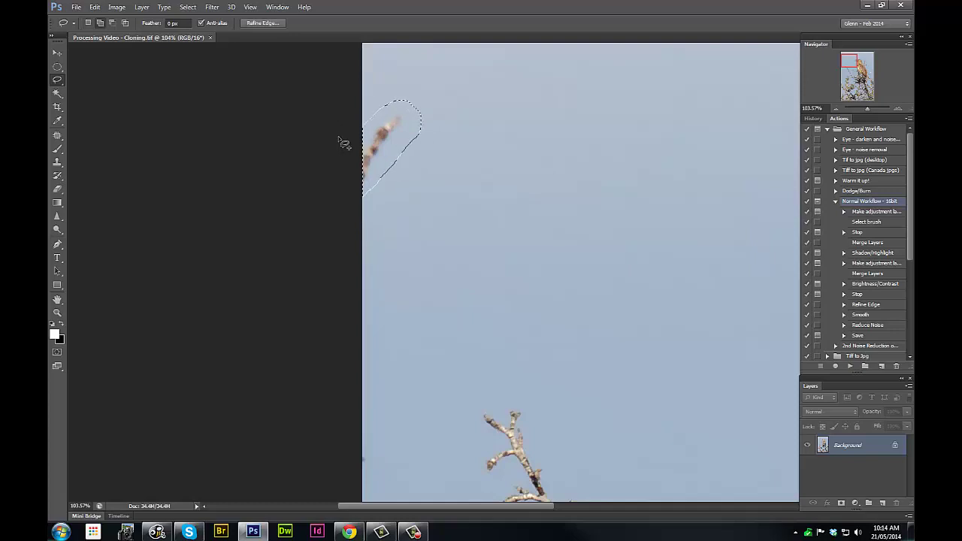
key("shift+F5")
key("Return")
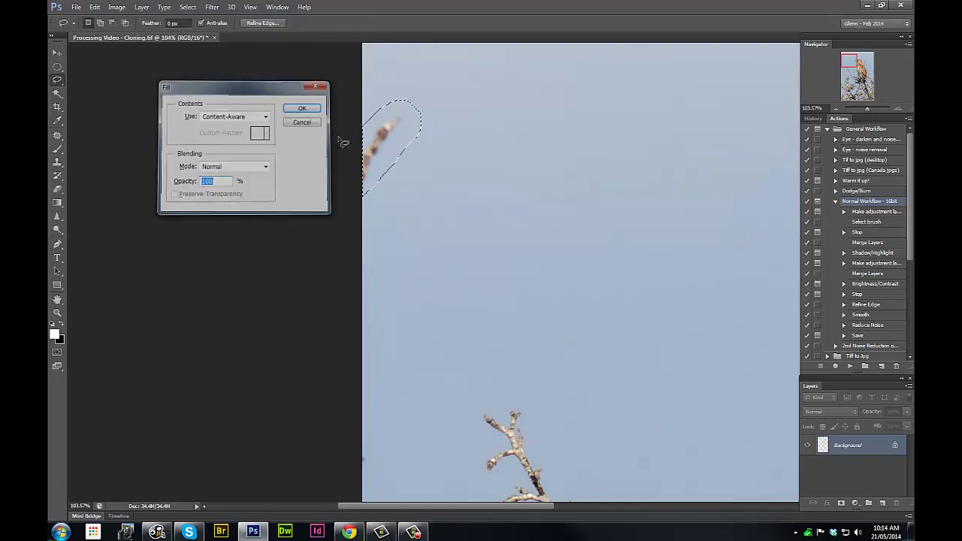
key("ctrl+d")
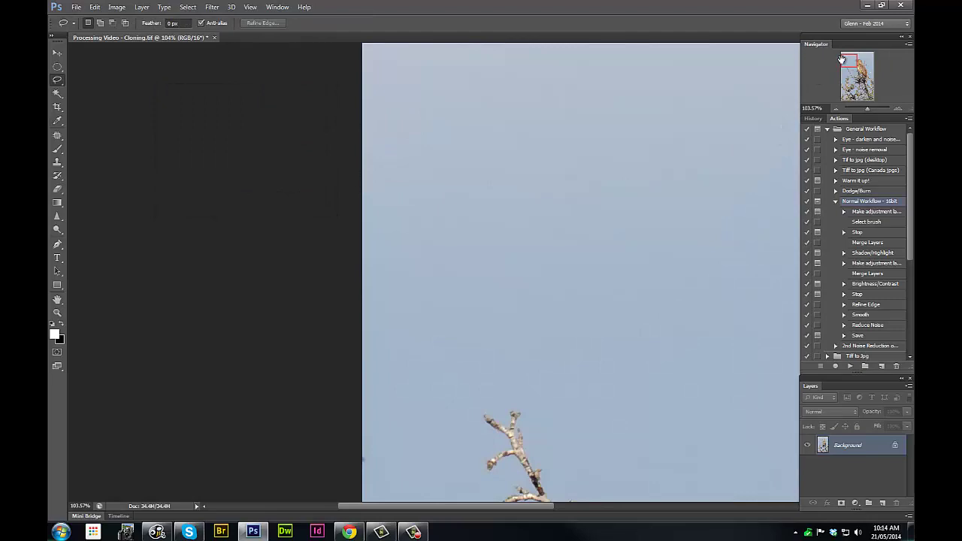
Zoom to 400% on the twig at the bird's back using the Navigator
left_click_drag(842, 59, 861, 61)
left_click(897, 109)
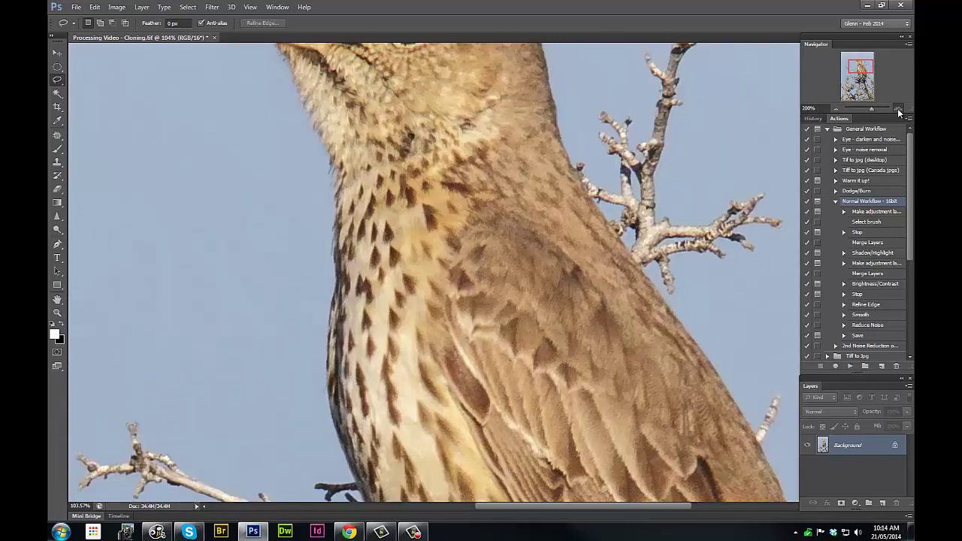
left_click(898, 109)
left_click(897, 109)
left_click_drag(860, 66, 866, 67)
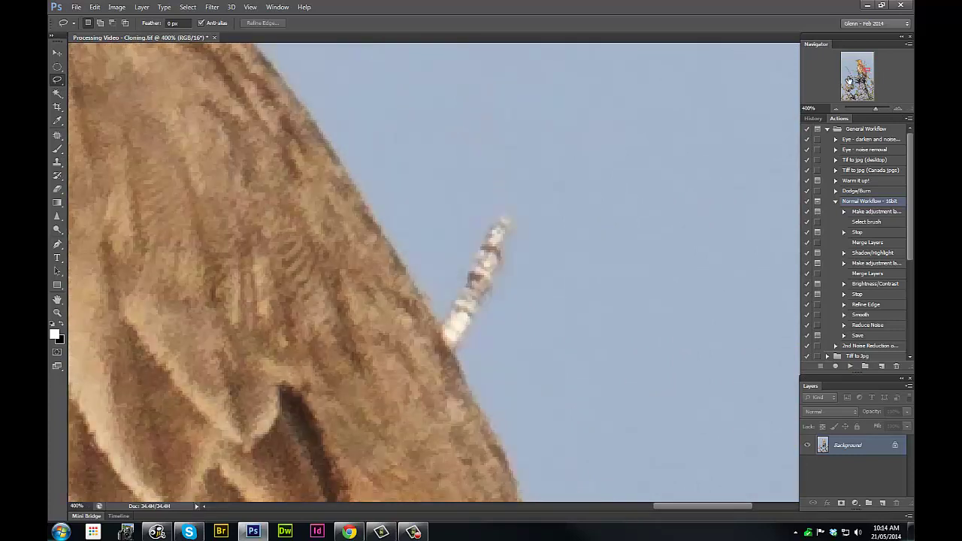
Clone sky over the twig base beside the bird's back, then patch the remnant with clean sky
left_click(57, 162)
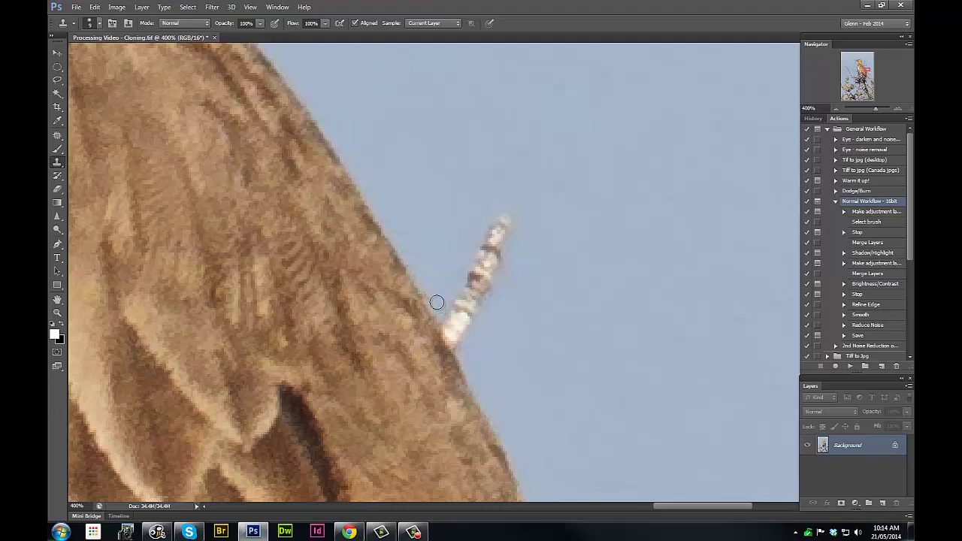
mouse_move(432, 296)
left_mouse_down()
mouse_move(460, 344)
mouse_move(441, 305)
mouse_move(464, 336)
left_mouse_up()
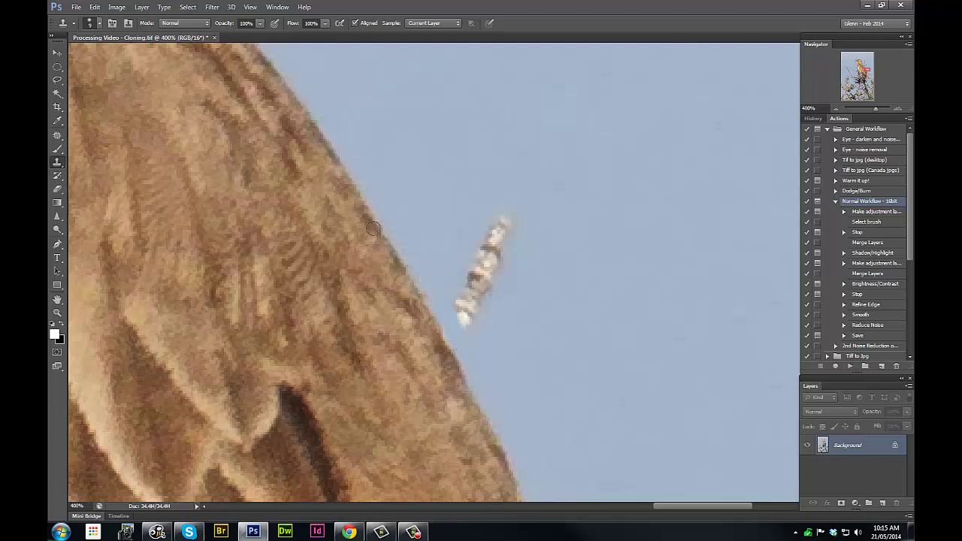
left_click(57, 135)
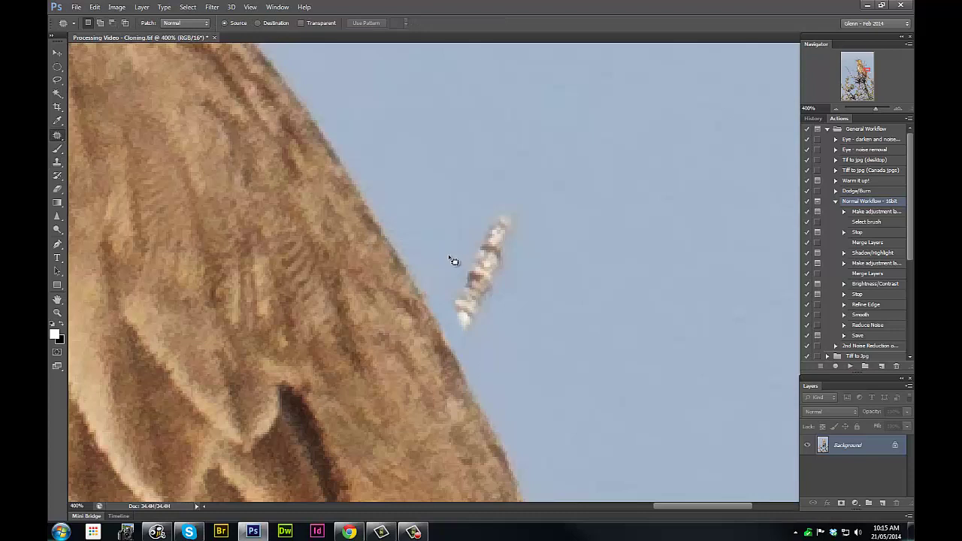
mouse_move(443, 285)
left_mouse_down()
mouse_move(446, 329)
mouse_move(476, 345)
mouse_move(526, 278)
mouse_move(537, 230)
mouse_move(495, 194)
mouse_move(472, 217)
left_mouse_up()
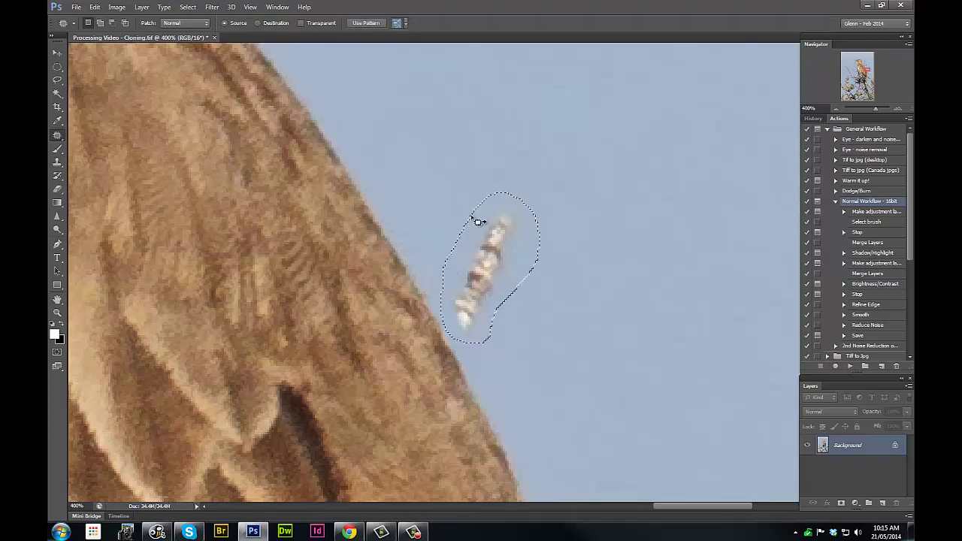
left_click_drag(500, 251, 629, 260)
left_click(551, 386)
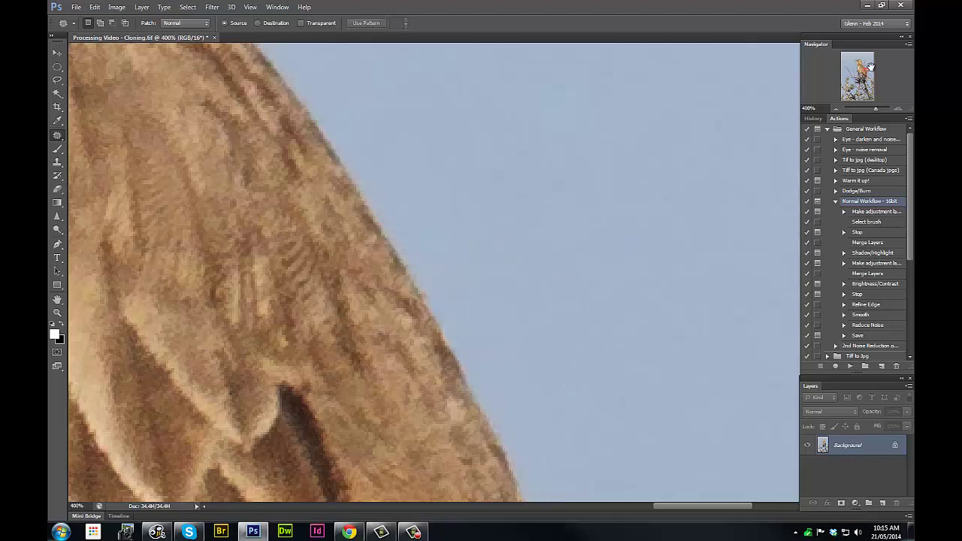
left_click_drag(864, 69, 861, 65)
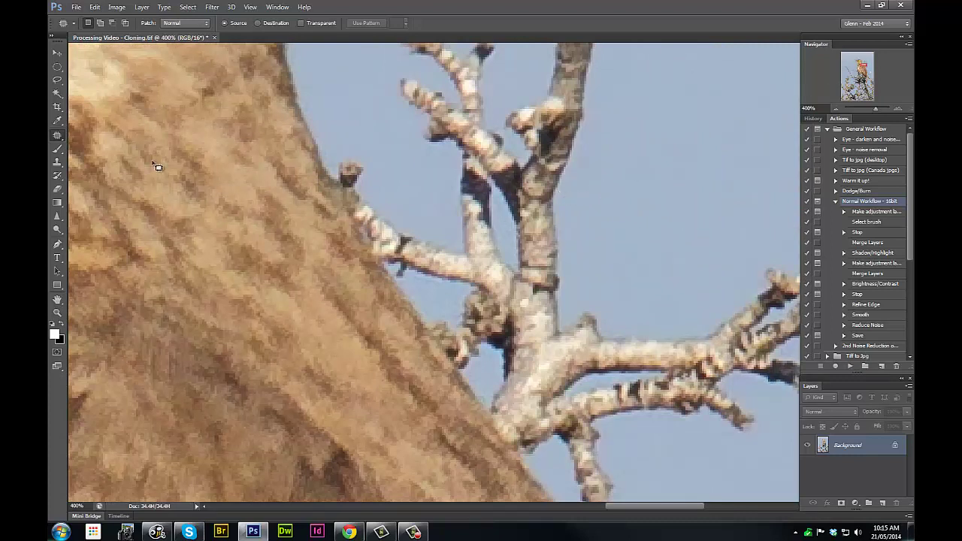
Clone sky over the knob and branch along the bird's back edge, then zoom out
left_click(57, 162)
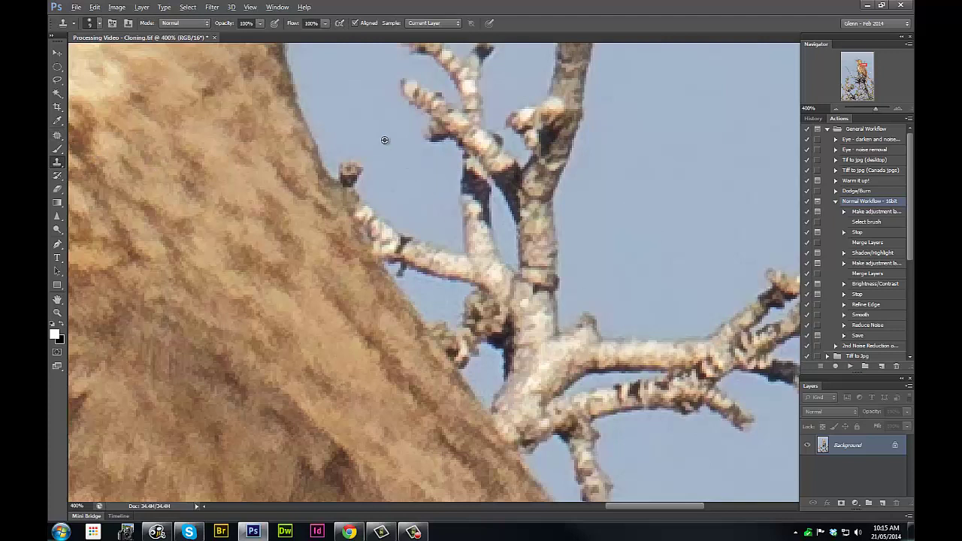
left_click(351, 88, "alt")
mouse_move(349, 172)
left_mouse_down()
mouse_move(379, 239)
mouse_move(366, 221)
mouse_move(370, 230)
mouse_move(403, 272)
mouse_move(375, 218)
mouse_move(358, 163)
left_mouse_up()
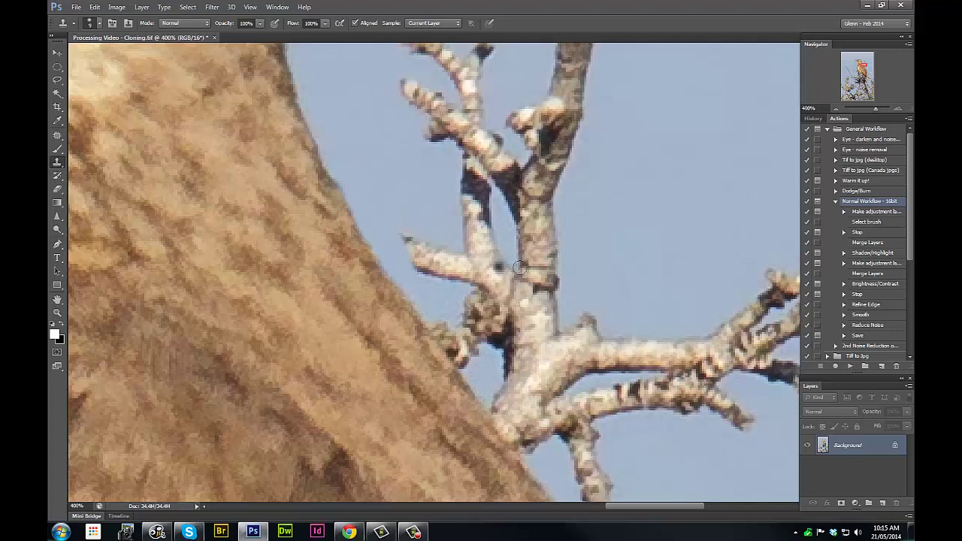
scroll(578, 273, "down", 3)
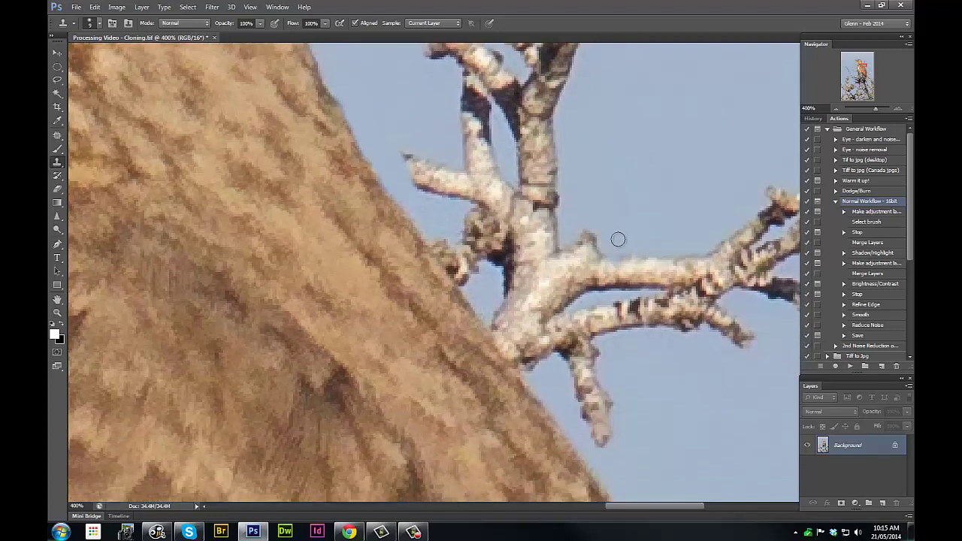
left_click(607, 187, "alt")
mouse_move(418, 205)
left_mouse_down()
mouse_move(467, 276)
mouse_move(445, 228)
mouse_move(471, 263)
mouse_move(430, 218)
mouse_move(469, 255)
left_mouse_up()
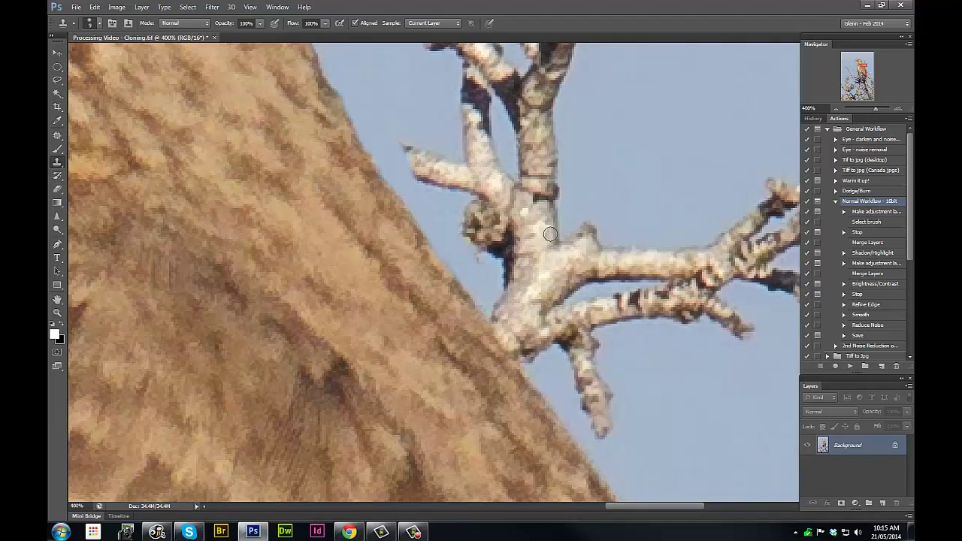
scroll(550, 234, "down", 3)
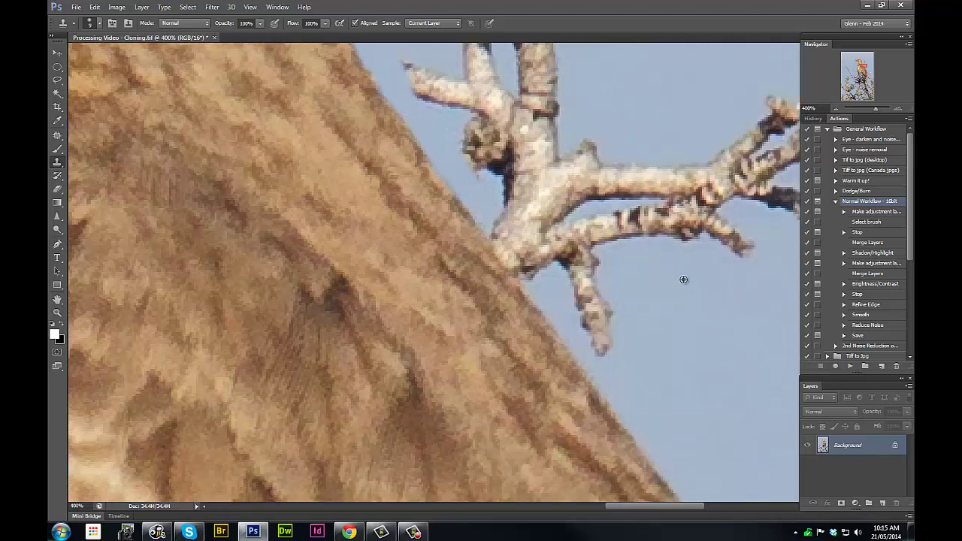
mouse_move(501, 228)
left_mouse_down()
mouse_move(489, 215)
mouse_move(498, 245)
mouse_move(535, 286)
mouse_move(472, 208)
mouse_move(544, 274)
mouse_move(486, 205)
mouse_move(594, 365)
mouse_move(587, 361)
mouse_move(611, 380)
mouse_move(550, 301)
mouse_move(620, 363)
left_mouse_up()
left_click(657, 316, "alt")
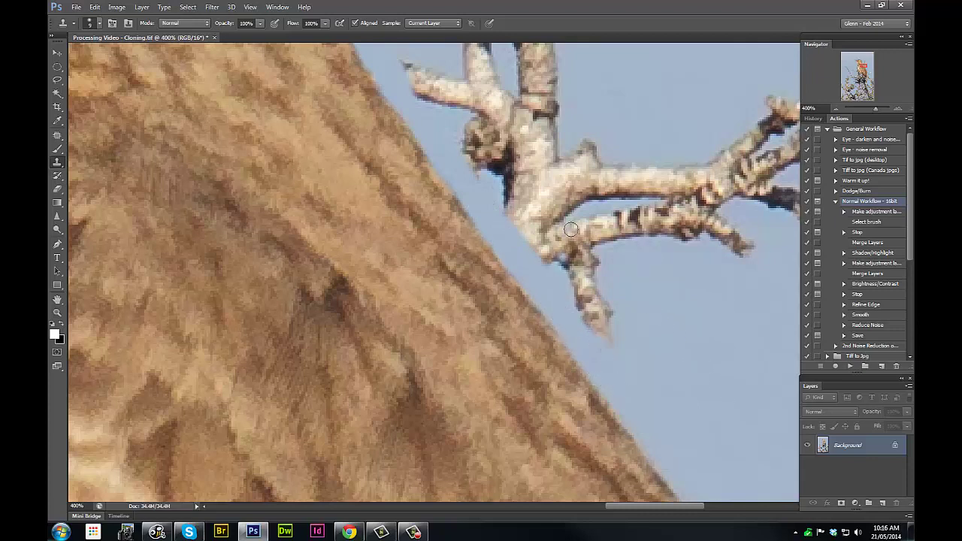
scroll(658, 213, "down", 3)
Lasso the bare branch behind the bird's neck, including its lower tip
scroll(658, 213, "down", 2)
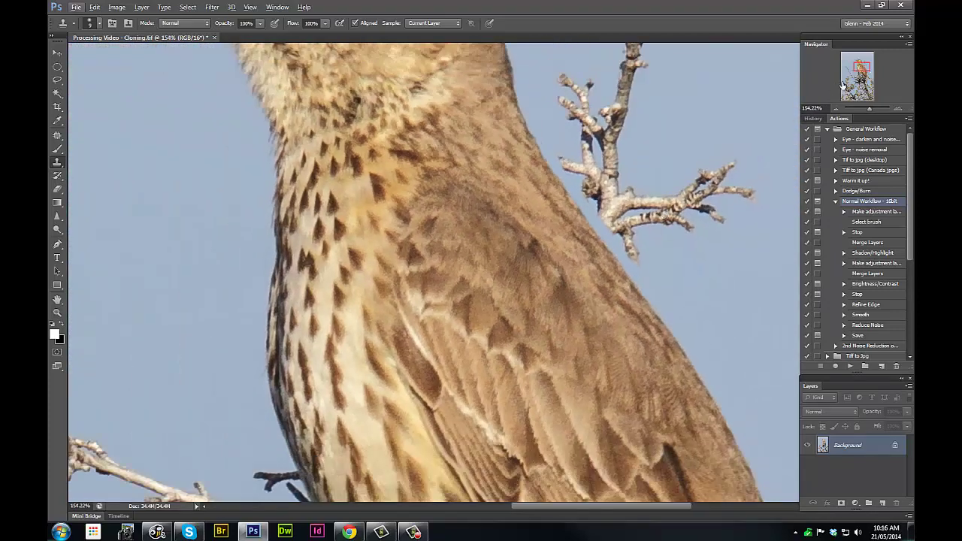
left_click_drag(863, 67, 868, 64)
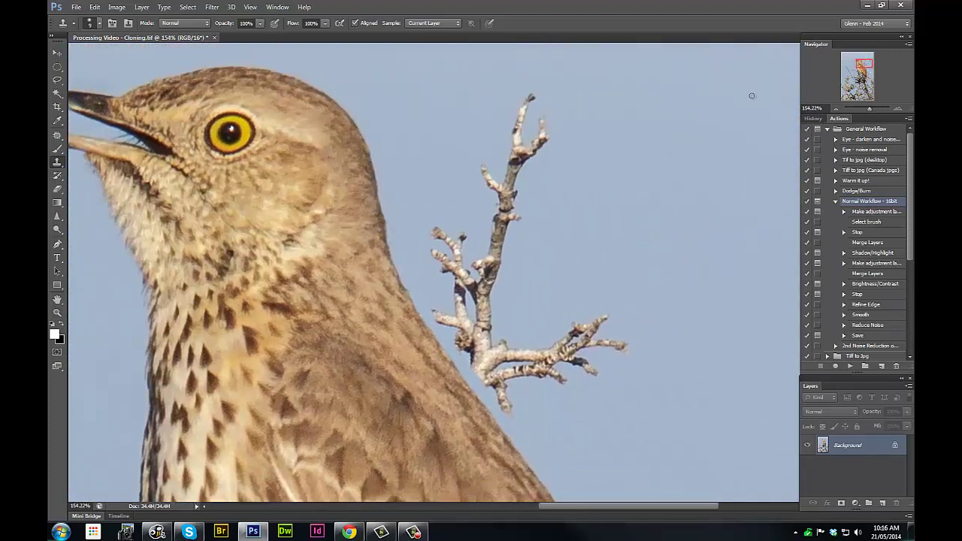
left_click(58, 81)
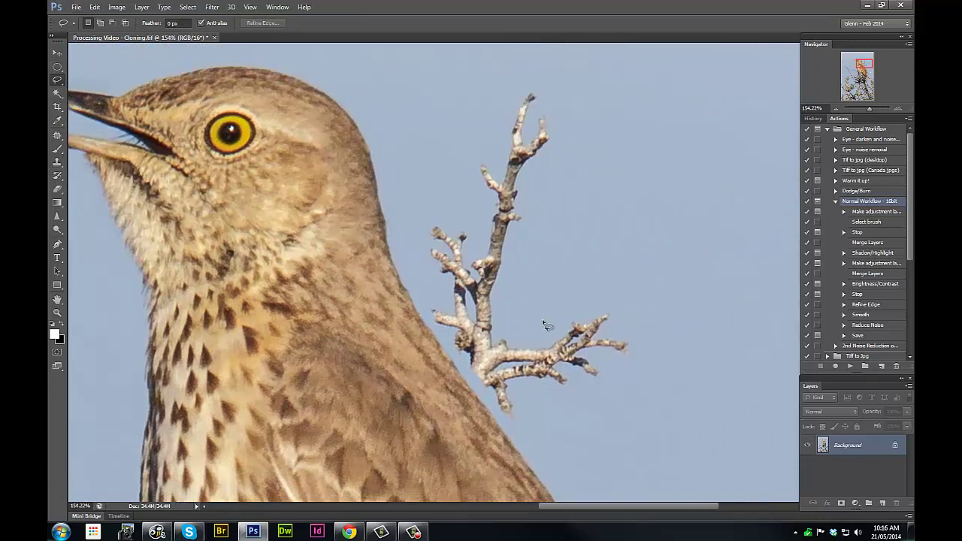
mouse_move(538, 325)
left_mouse_down()
mouse_move(520, 294)
mouse_move(522, 238)
mouse_move(571, 139)
mouse_move(541, 82)
mouse_move(515, 89)
mouse_move(487, 118)
mouse_move(483, 147)
mouse_move(414, 235)
mouse_move(419, 281)
left_mouse_up()
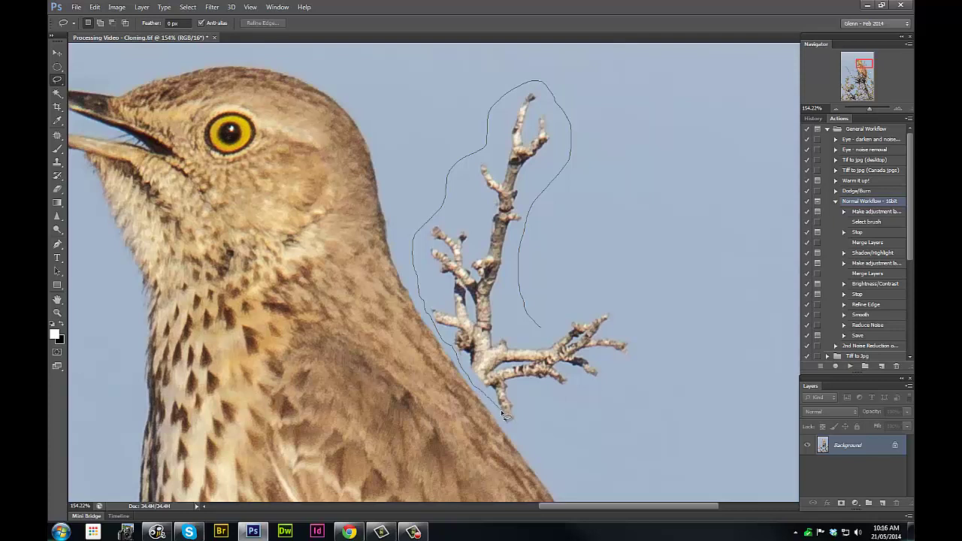
mouse_move(512, 429)
left_mouse_down()
mouse_move(534, 406)
mouse_move(629, 373)
mouse_move(638, 305)
mouse_move(579, 300)
mouse_move(542, 325)
left_mouse_up()
scroll(513, 415, "up", 5)
scroll(513, 415, "up", 1)
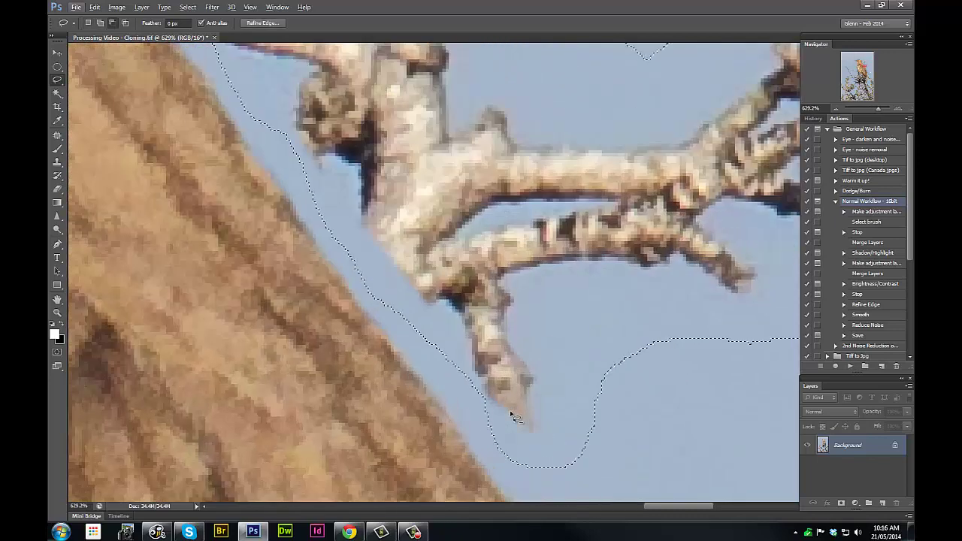
mouse_move(502, 425)
left_mouse_down()
mouse_move(465, 395)
mouse_move(462, 343)
mouse_move(484, 340)
left_mouse_up()
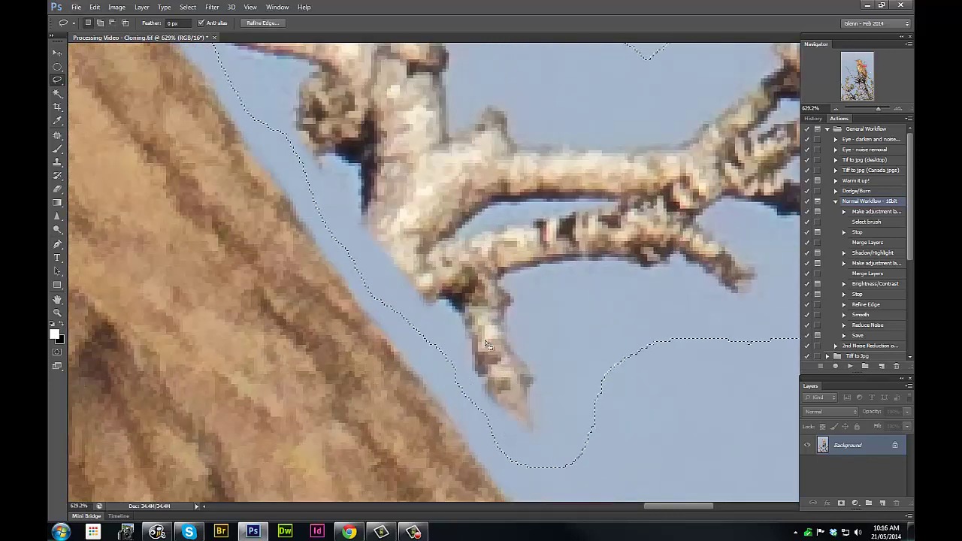
Fit the photo on screen, Content-Aware fill the selected branch and deselect
key("ctrl+0")
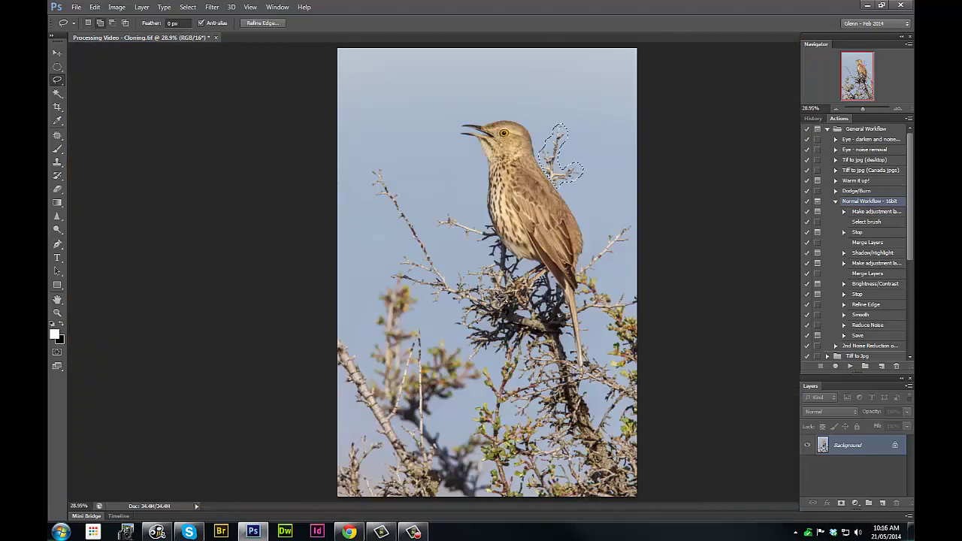
key("shift+BackSpace")
key("Return")
key("ctrl+d")
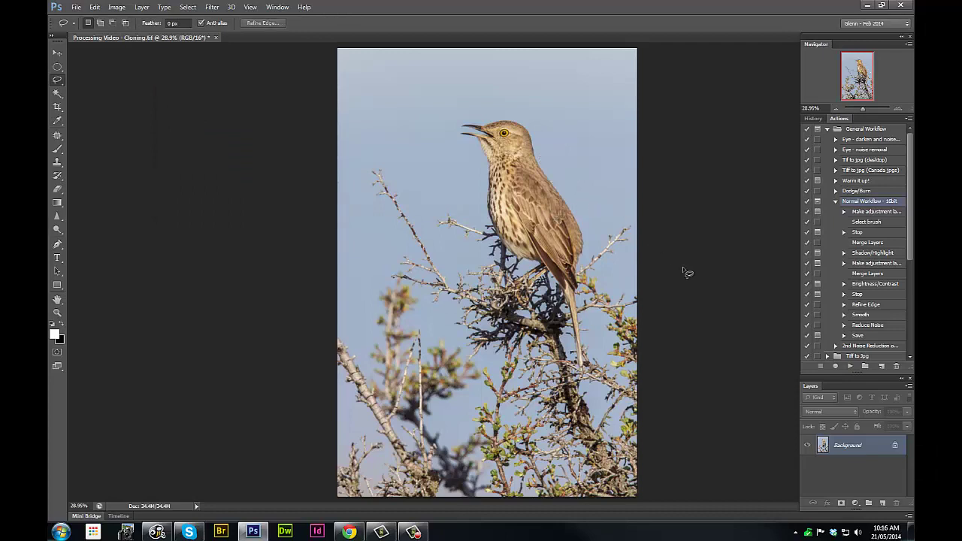